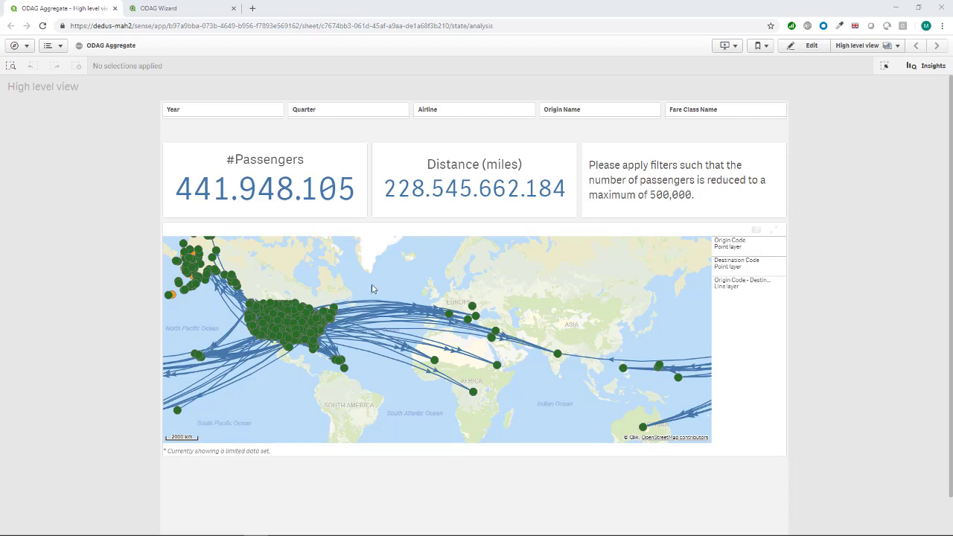
- Search 'odag' to pick ODAG Aggregate as the selection app, and choose SQL as the data source
{"action": "left_click", "coordinate": [168, 10]}
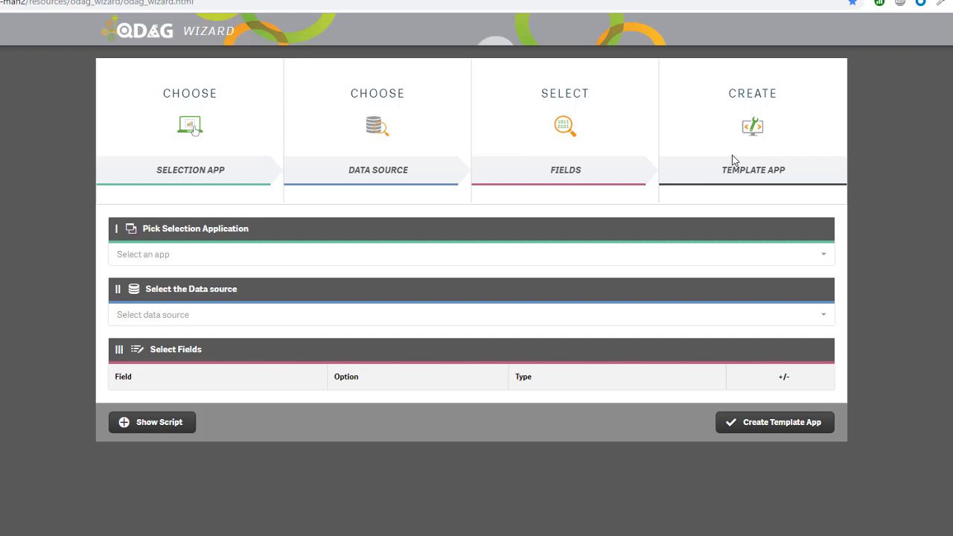
{"action": "left_click", "coordinate": [211, 259]}
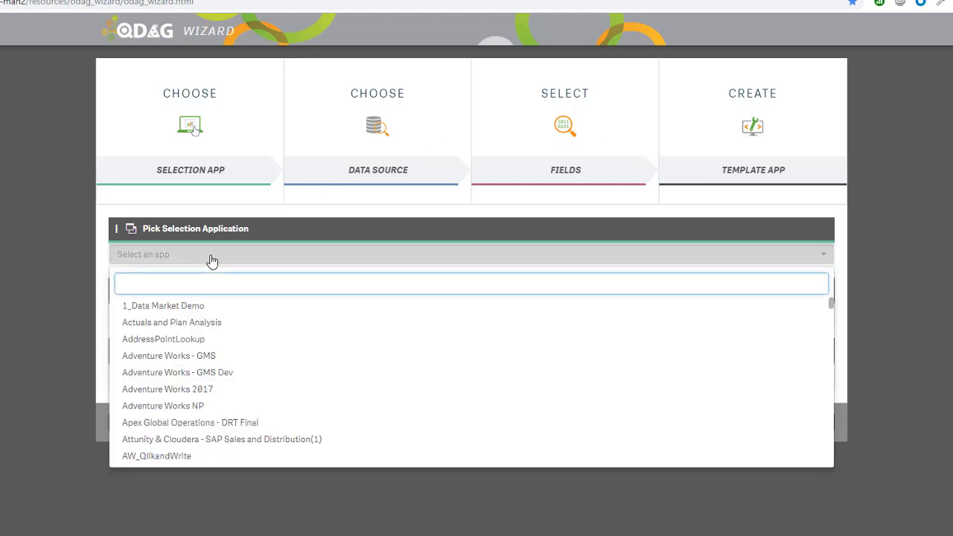
{"action": "type", "text": "odag"}
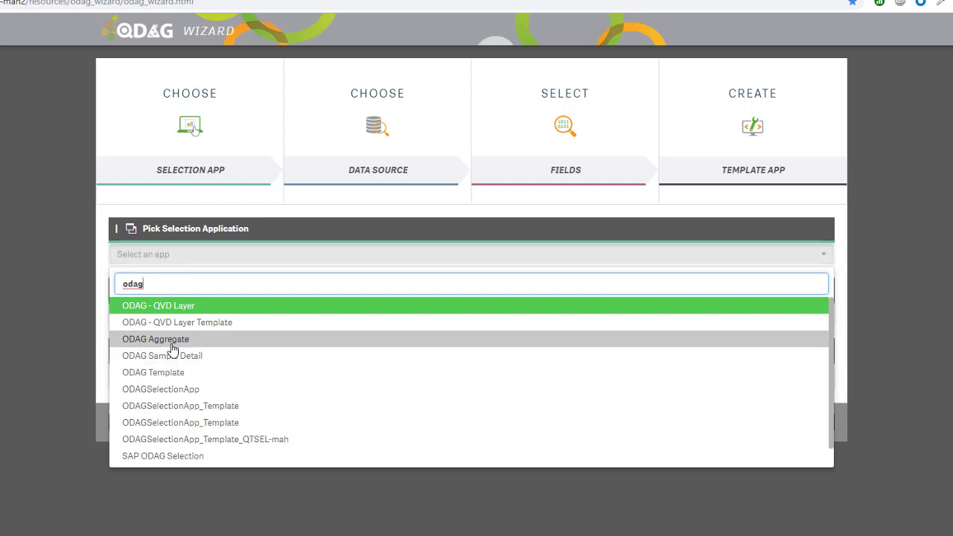
{"action": "left_click", "coordinate": [173, 341]}
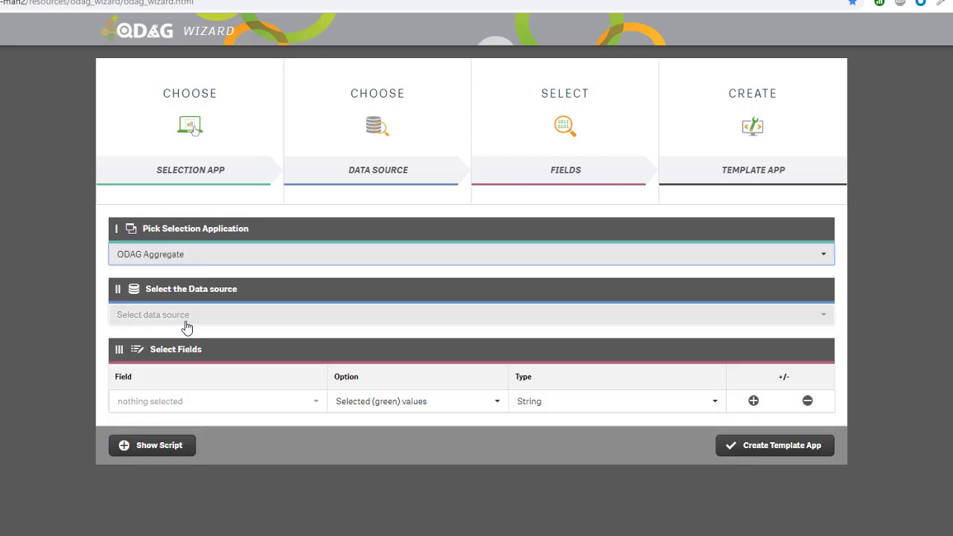
{"action": "left_click", "coordinate": [187, 325]}
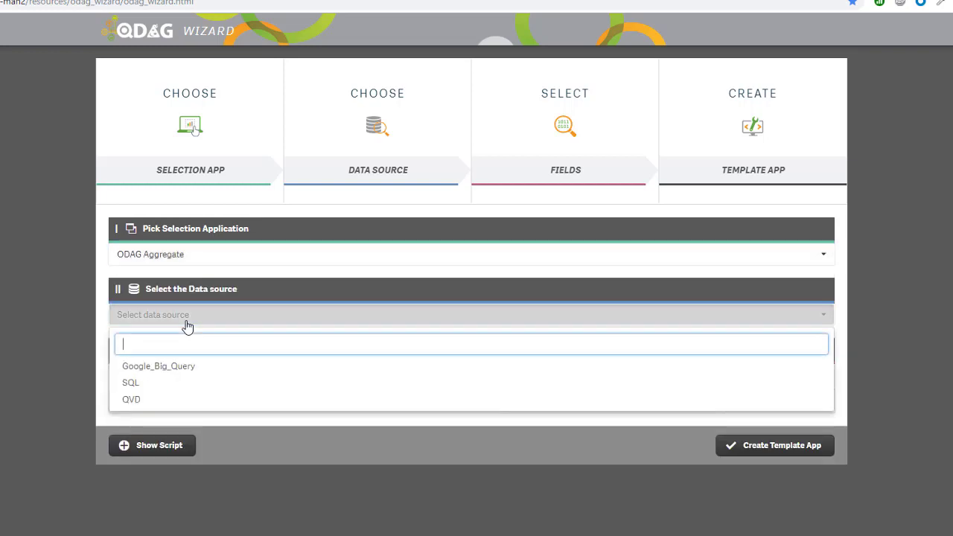
{"action": "left_click", "coordinate": [180, 388]}
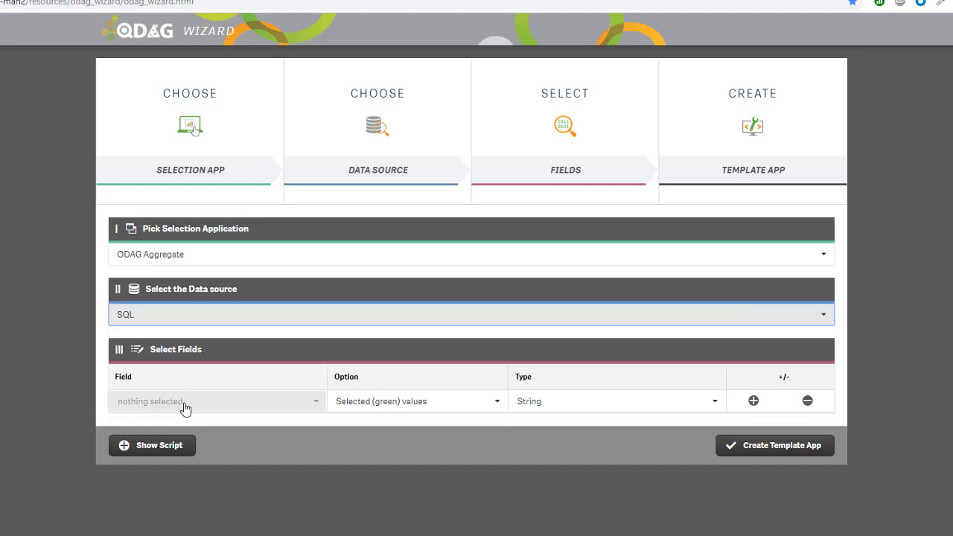
- Bind YEAR as the first field with 'Selected or optional values', keeping its type as String
{"action": "left_click", "coordinate": [206, 410]}
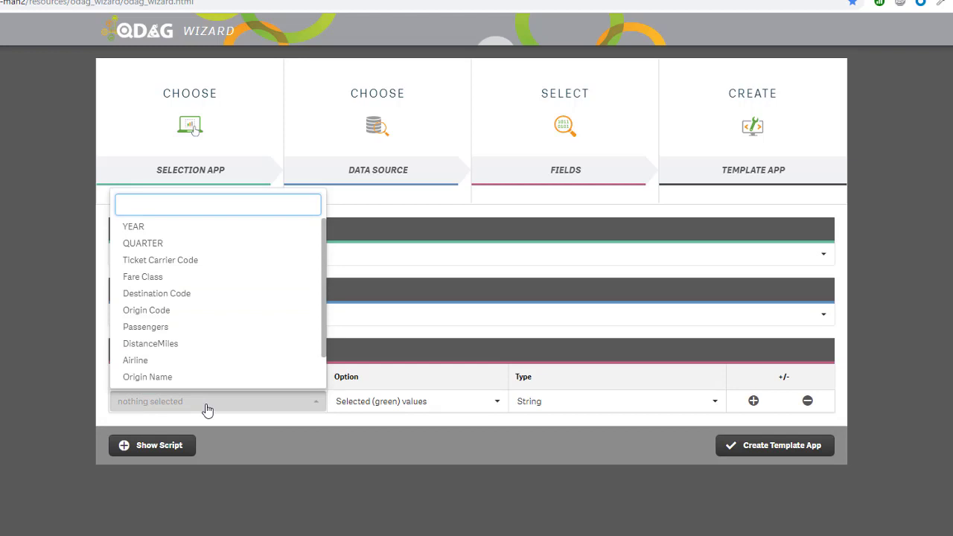
{"action": "key", "text": "Down"}
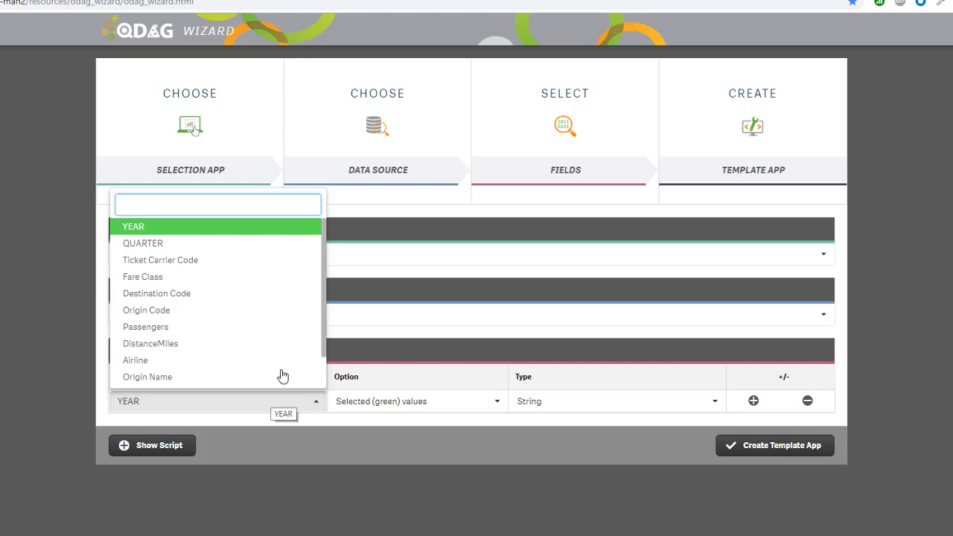
{"action": "left_click", "coordinate": [367, 409]}
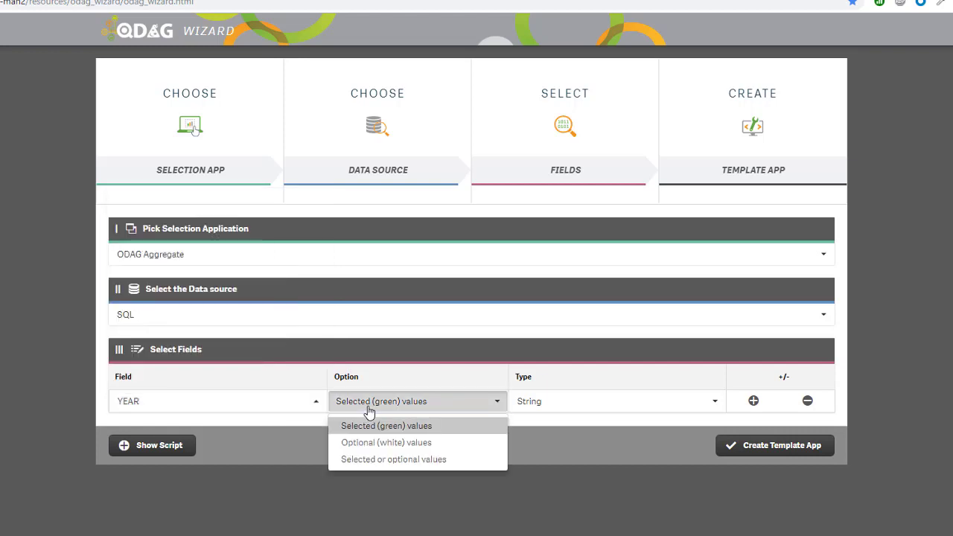
{"action": "left_click", "coordinate": [414, 459]}
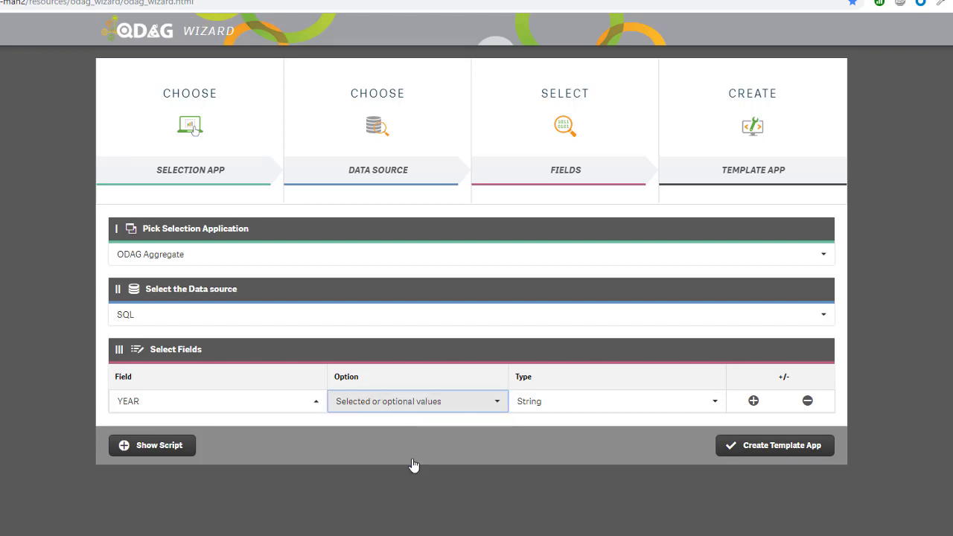
{"action": "left_click", "coordinate": [651, 405]}
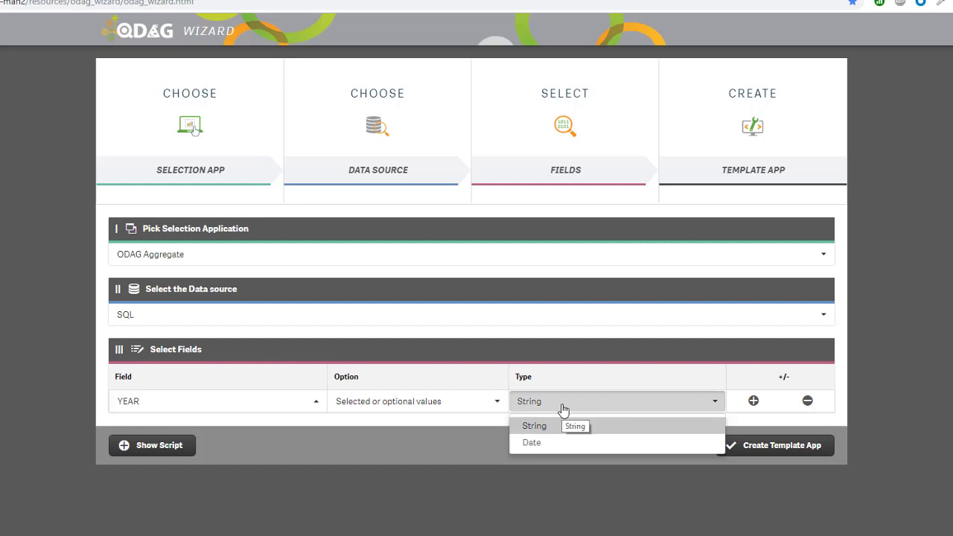
- Add a second binding row for QUARTER using 'Selected or optional values'
{"action": "left_click", "coordinate": [753, 400]}
{"action": "left_click", "coordinate": [291, 424]}
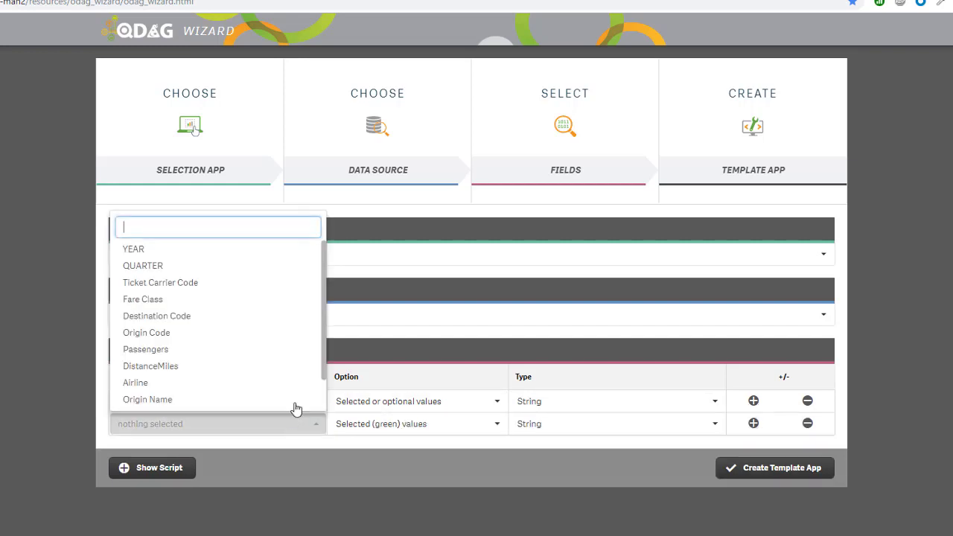
{"action": "left_click", "coordinate": [230, 270]}
{"action": "left_click", "coordinate": [391, 425]}
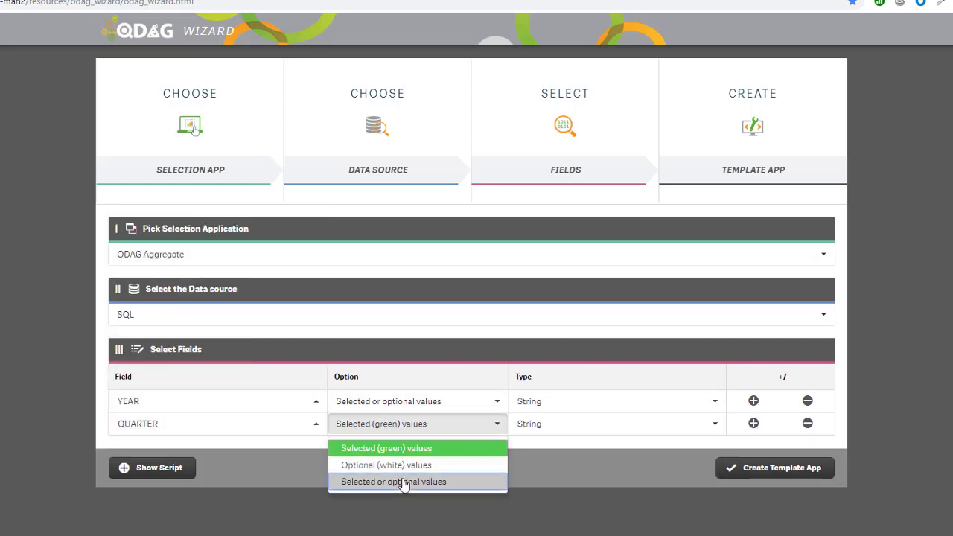
{"action": "left_click", "coordinate": [404, 481]}
- Add a third binding row for Origin Code using 'Selected or optional values'
{"action": "left_click", "coordinate": [754, 423]}
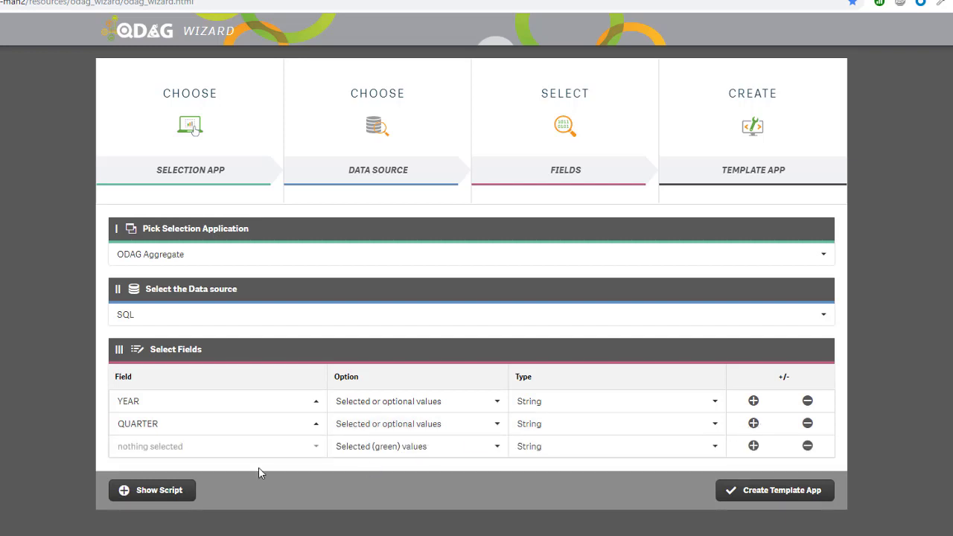
{"action": "left_click", "coordinate": [224, 457]}
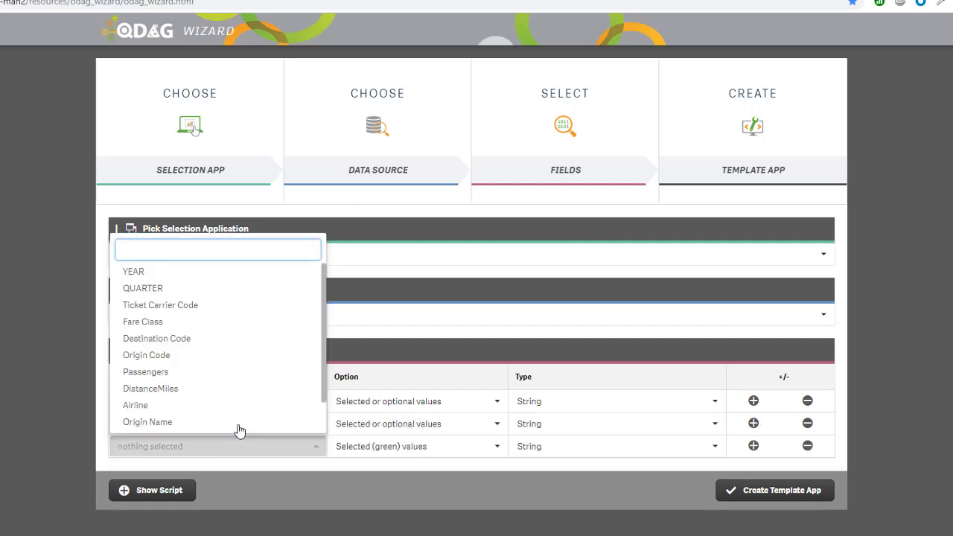
{"action": "left_click", "coordinate": [239, 355]}
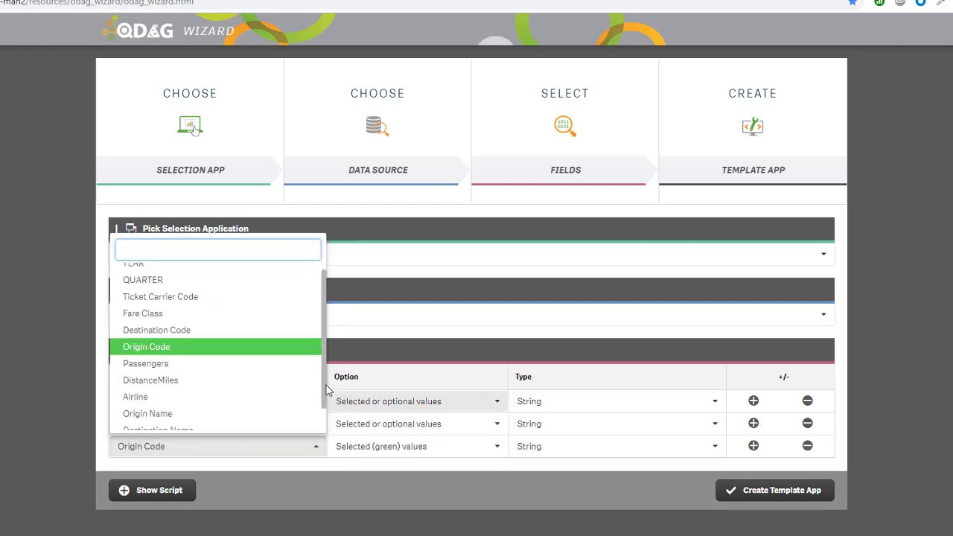
{"action": "left_click", "coordinate": [278, 348]}
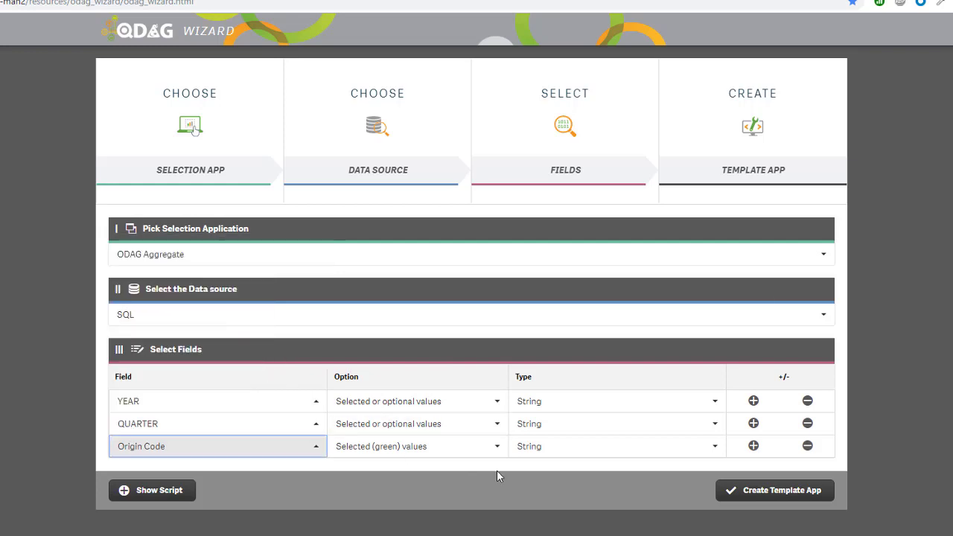
{"action": "left_click", "coordinate": [461, 446]}
{"action": "left_click", "coordinate": [452, 504]}
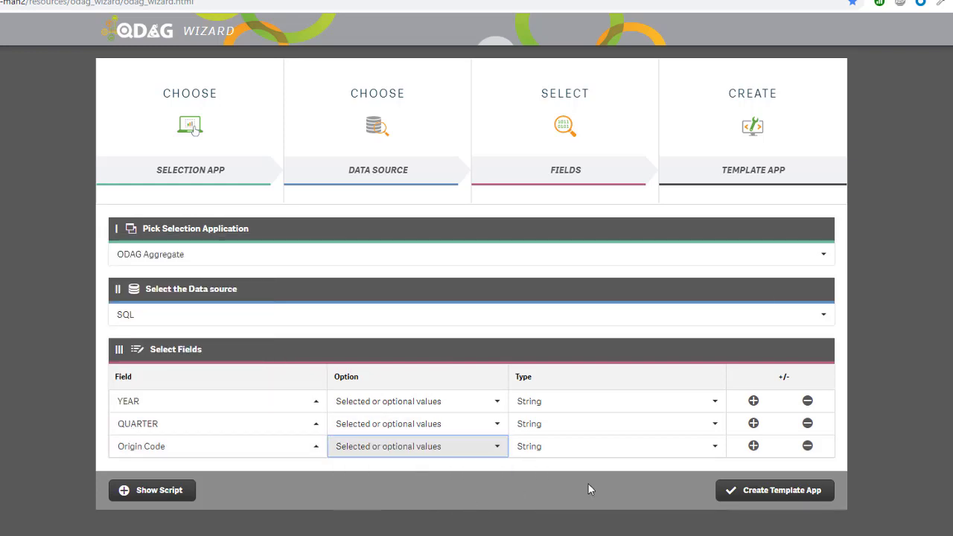
- Add a fourth row for Destination Code with 'Selected or optional values' and preview the generated script
{"action": "left_click", "coordinate": [753, 445]}
{"action": "left_click", "coordinate": [298, 477]}
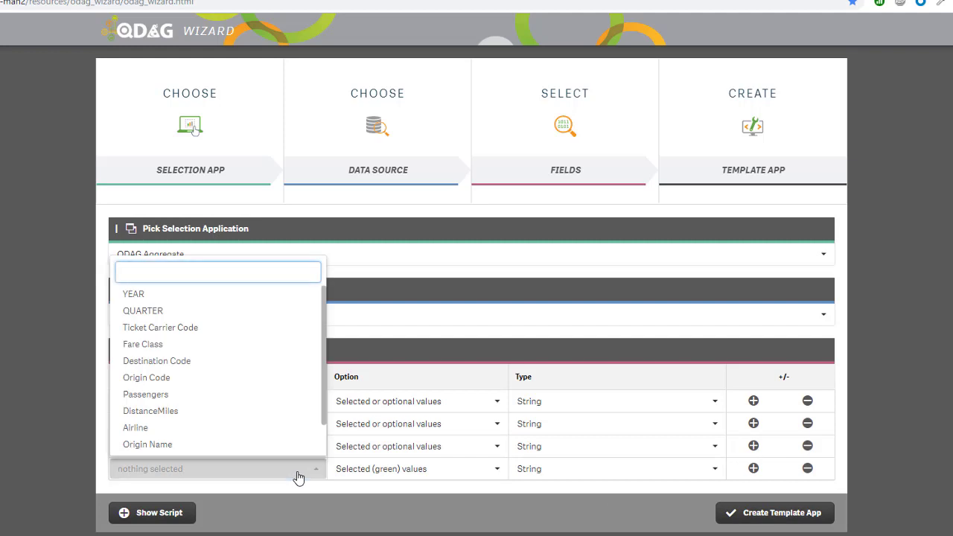
{"action": "scroll", "coordinate": [201, 363], "scroll_direction": "down", "scroll_amount": 1}
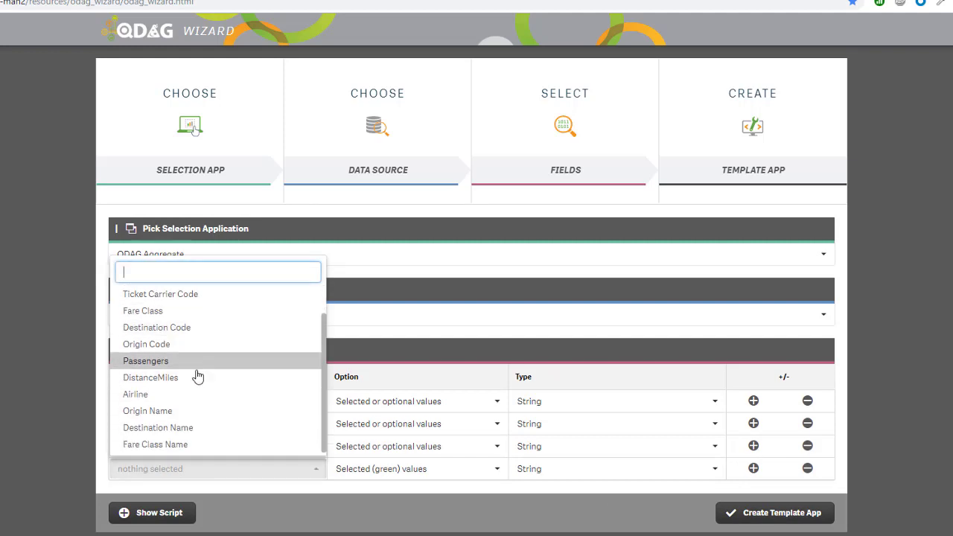
{"action": "left_click", "coordinate": [181, 335]}
{"action": "left_click", "coordinate": [332, 469]}
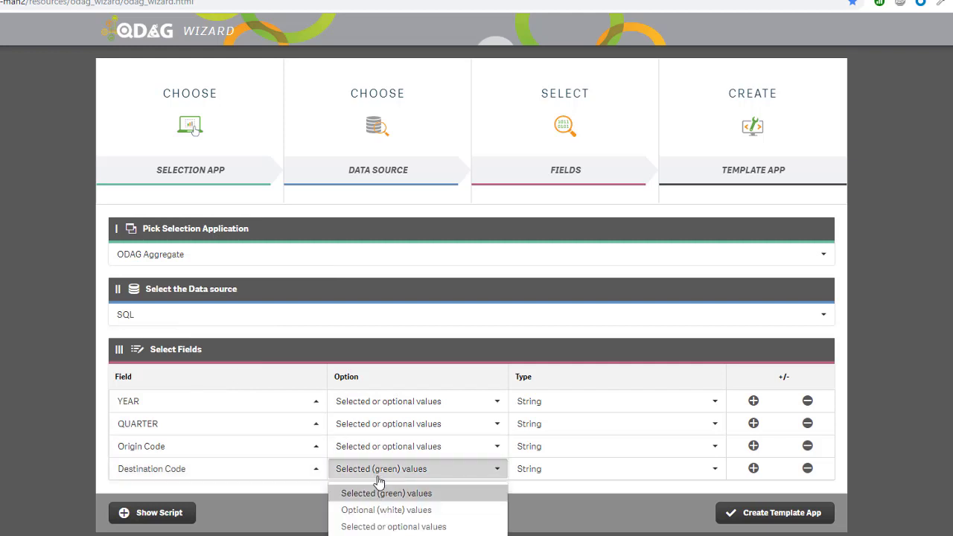
{"action": "left_click", "coordinate": [395, 527]}
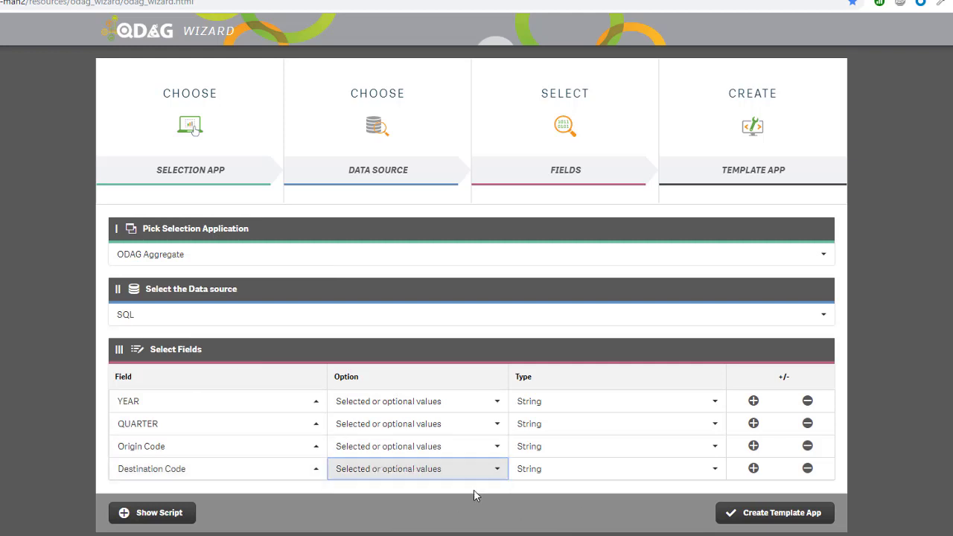
{"action": "left_click", "coordinate": [169, 520]}
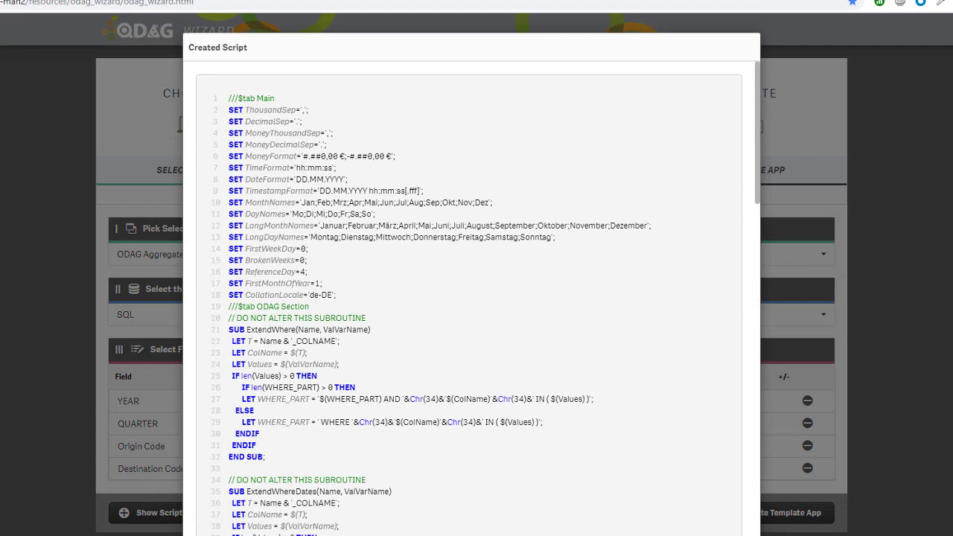
{"action": "key", "text": "Escape"}
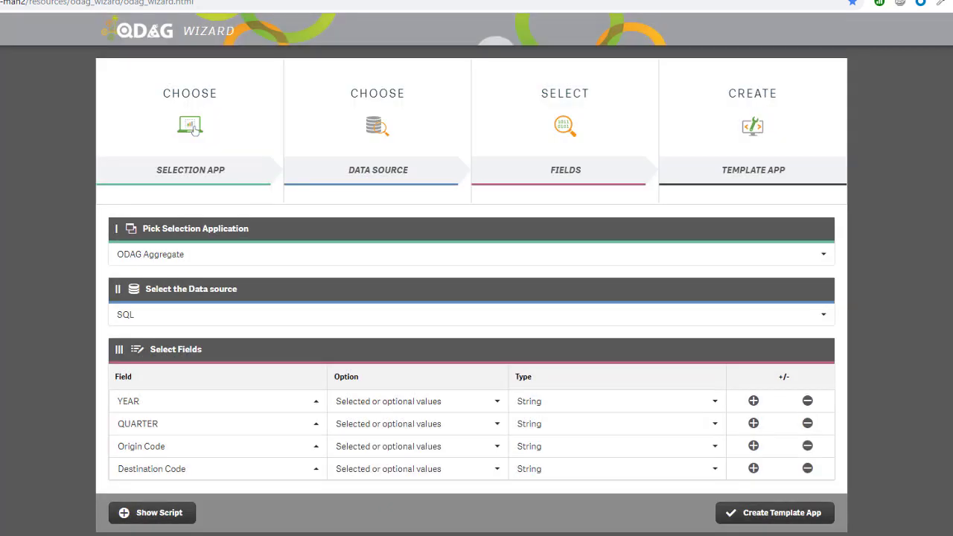
- Create the ODAG Aggregate_Template app and open it in the data load editor
{"action": "left_click", "coordinate": [745, 513]}
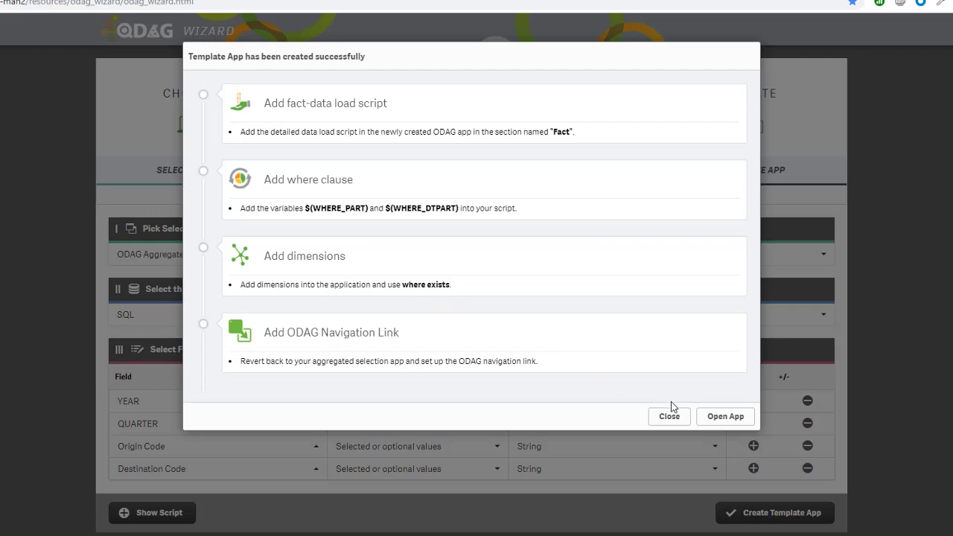
{"action": "left_click", "coordinate": [711, 418]}
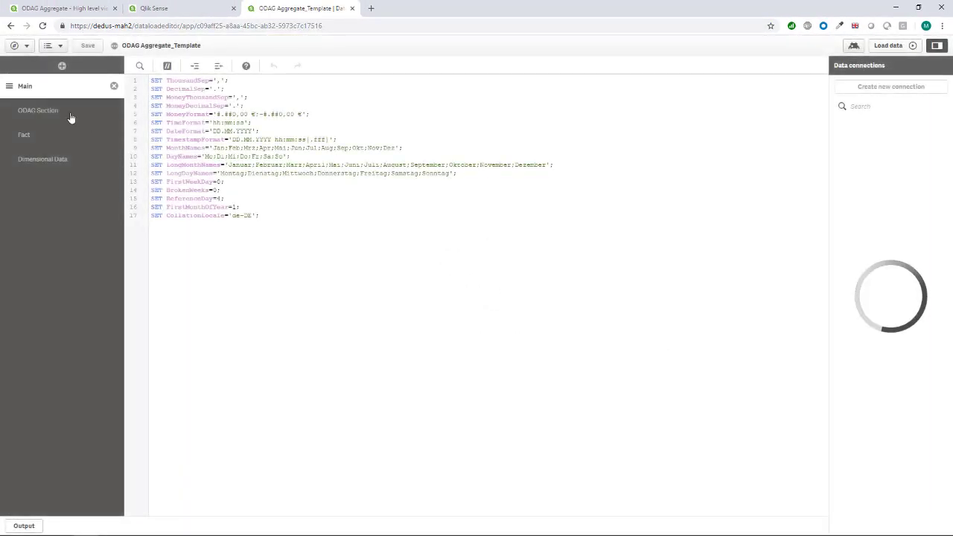
- Review the YEAR, QUARTER, OriginCode and DestinationCode binding variables in ODAG Section, then open Fact
{"action": "left_click", "coordinate": [62, 112]}
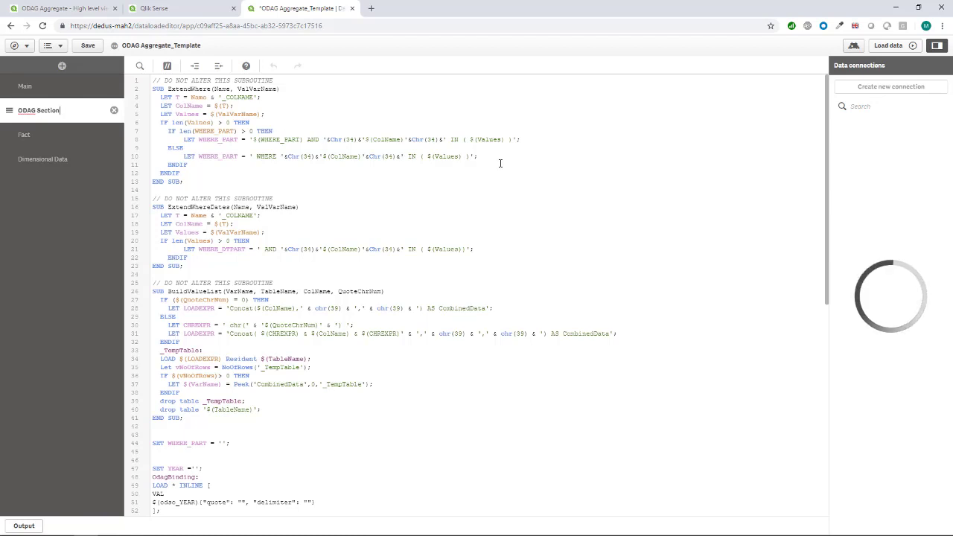
{"action": "left_click", "coordinate": [563, 171]}
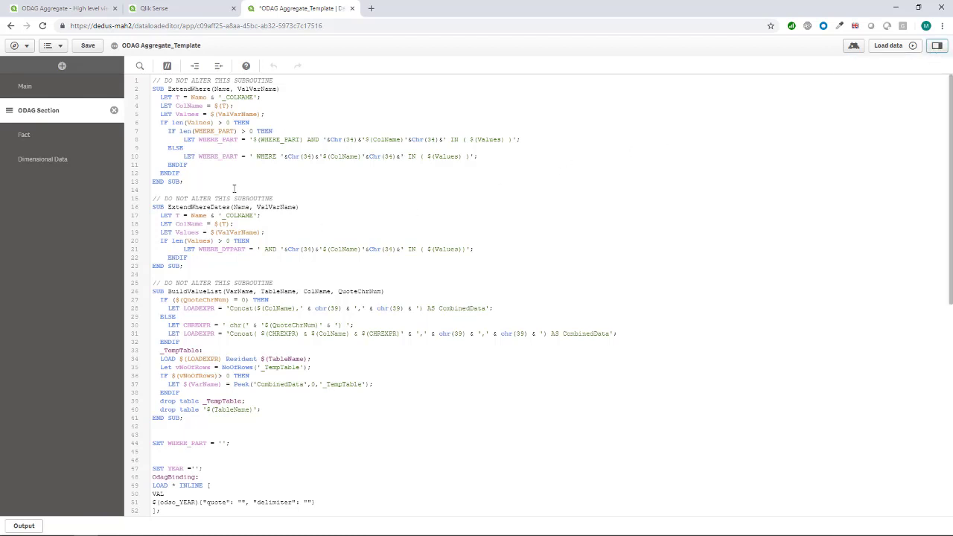
{"action": "scroll", "coordinate": [234, 188], "scroll_direction": "down", "scroll_amount": 5}
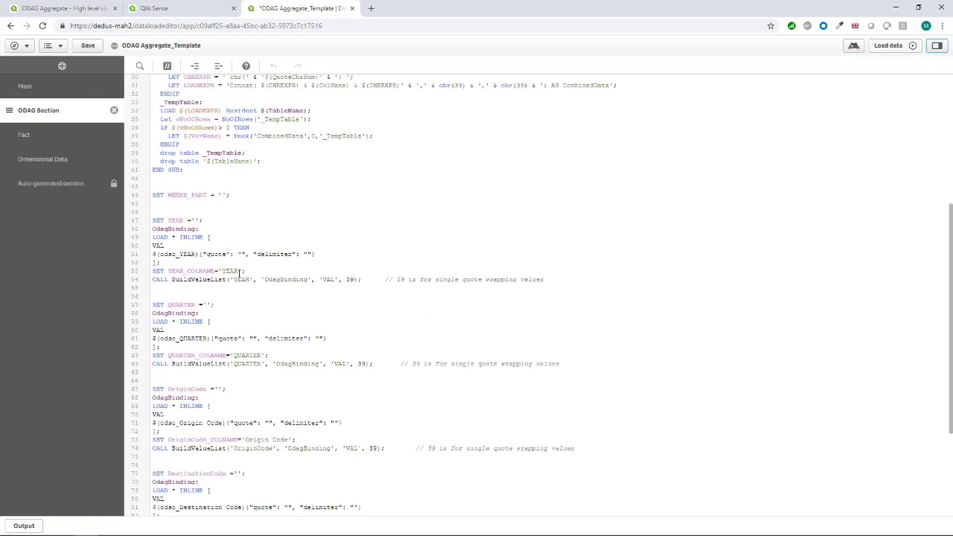
{"action": "scroll", "coordinate": [207, 250], "scroll_direction": "down", "scroll_amount": 1}
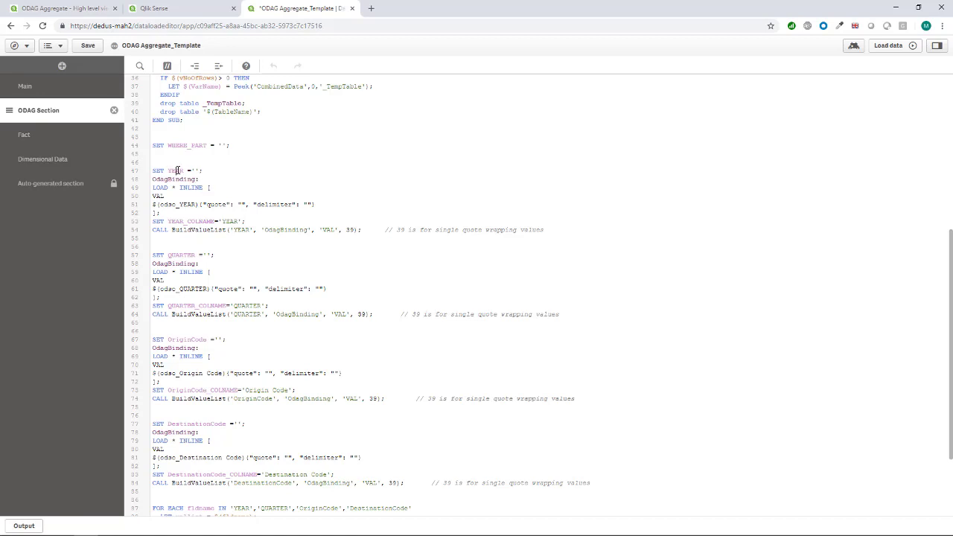
{"action": "double_click", "coordinate": [178, 170]}
{"action": "double_click", "coordinate": [179, 255]}
{"action": "double_click", "coordinate": [194, 339]}
{"action": "double_click", "coordinate": [208, 423]}
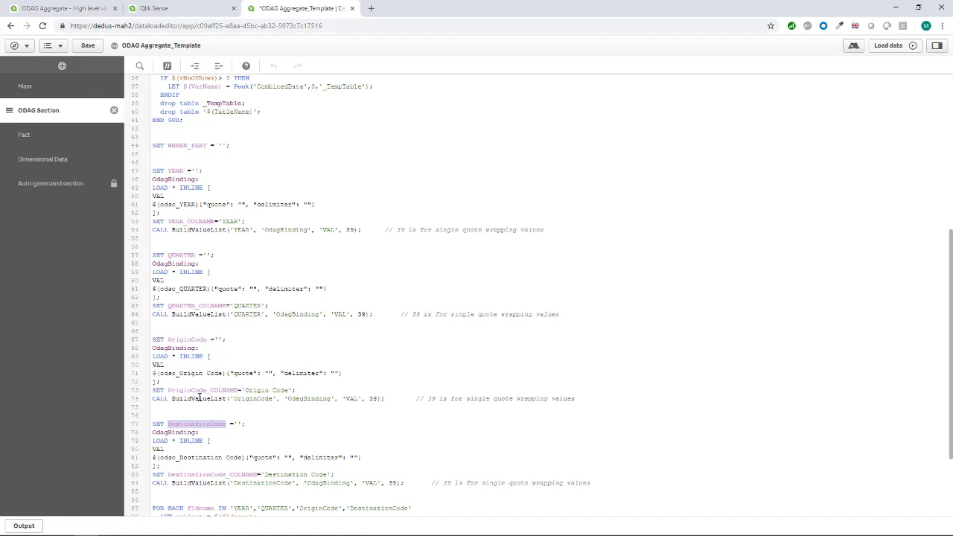
{"action": "left_click", "coordinate": [36, 137]}
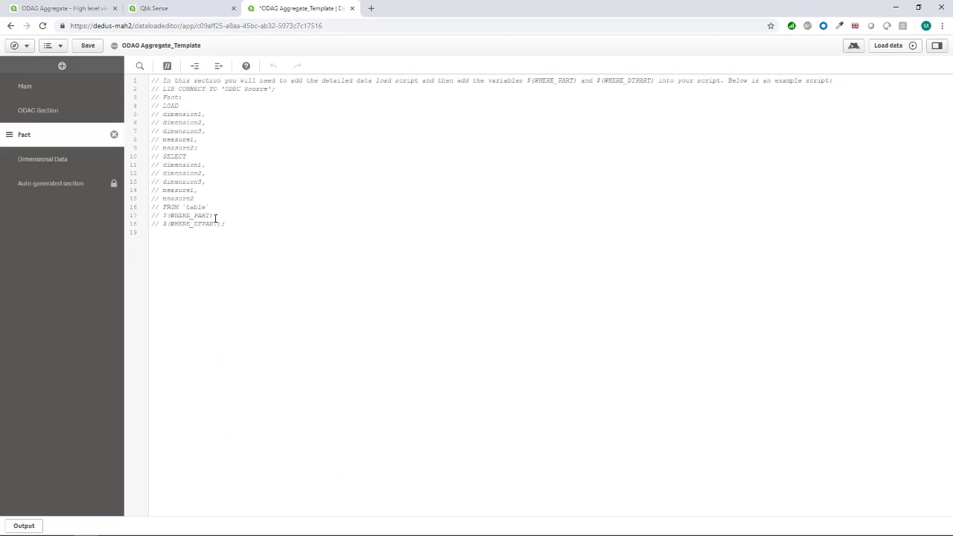
{"action": "left_click_drag", "start_coordinate": [213, 216], "coordinate": [162, 217]}
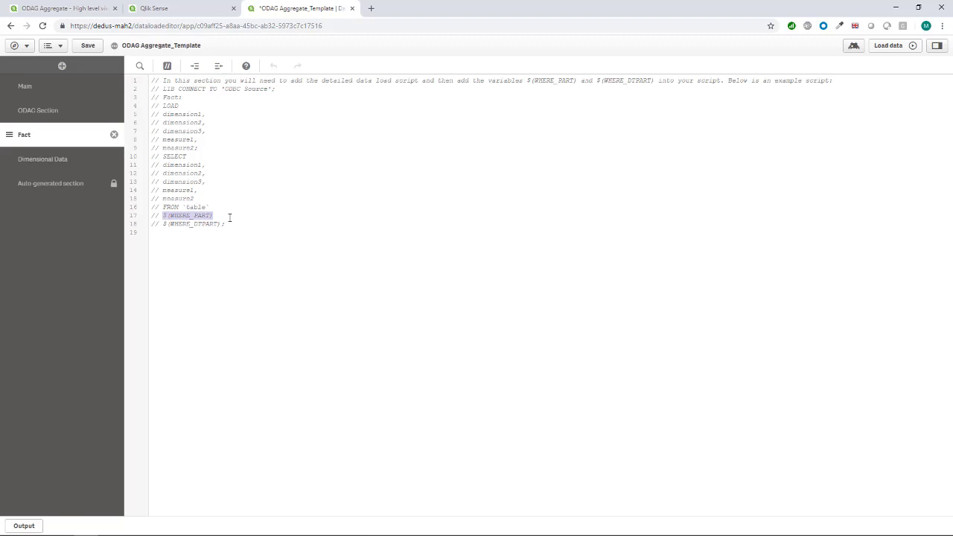